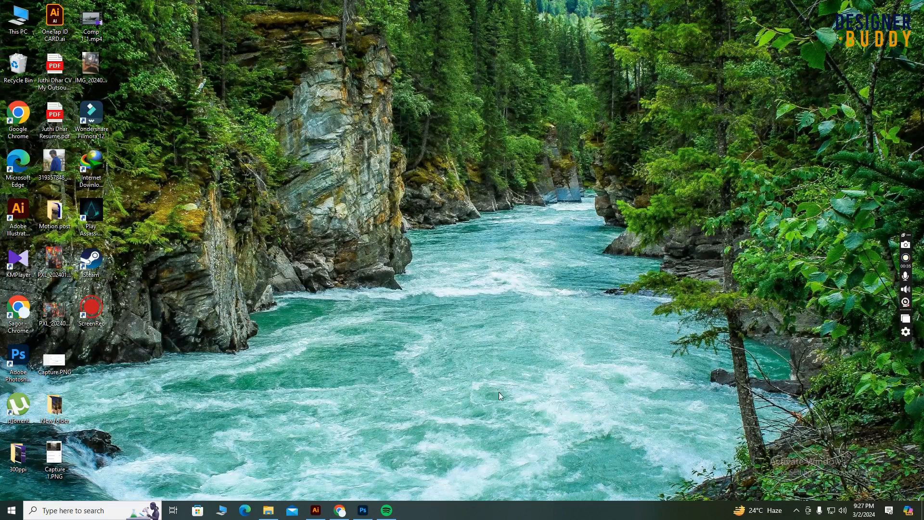
- Switch to Photoshop and create a new 1200 x 1200 px RGB document at 300 pixels/inch with a white background
click(368, 518)
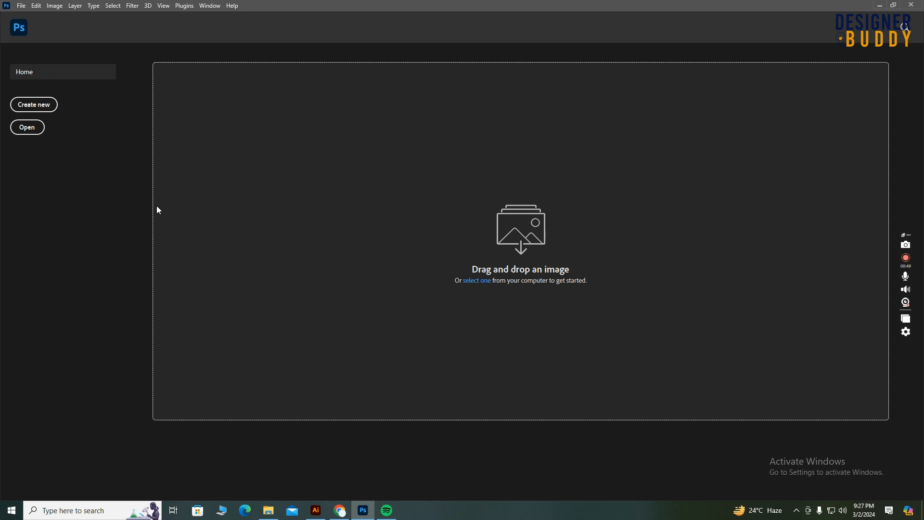
click(33, 104)
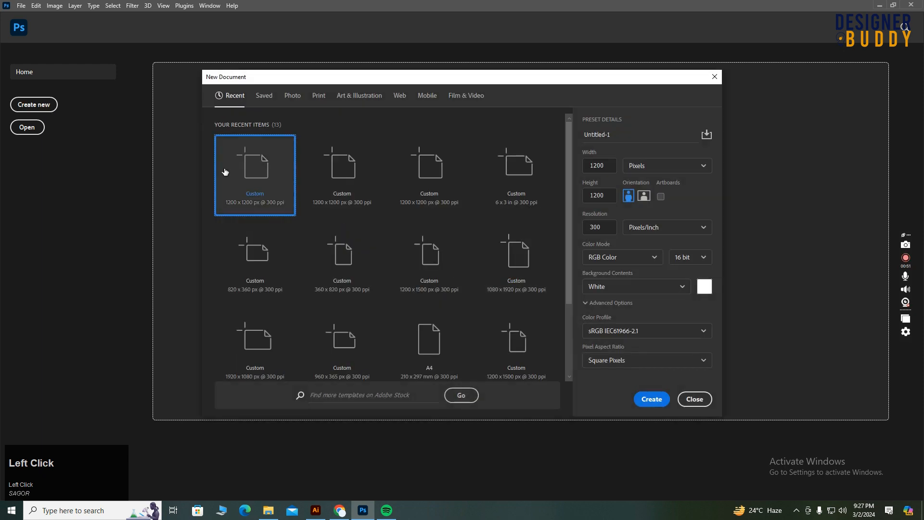
click(613, 164)
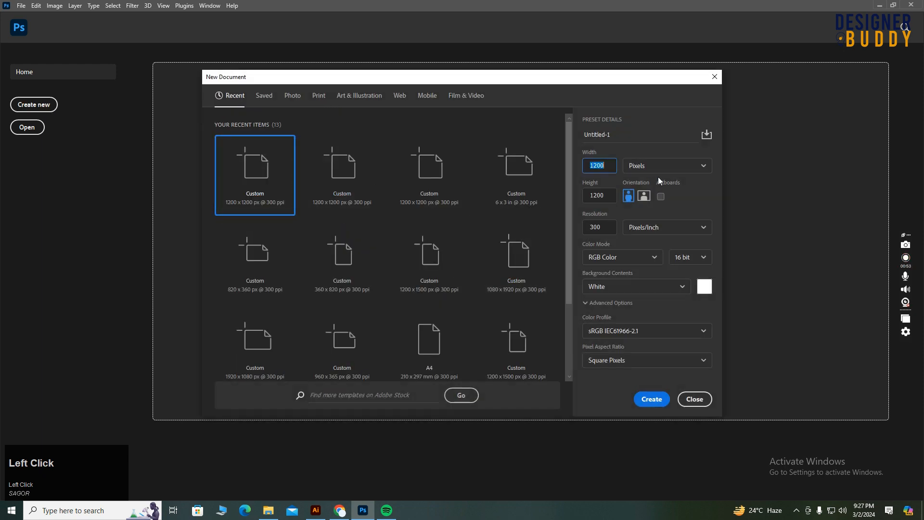
click(606, 198)
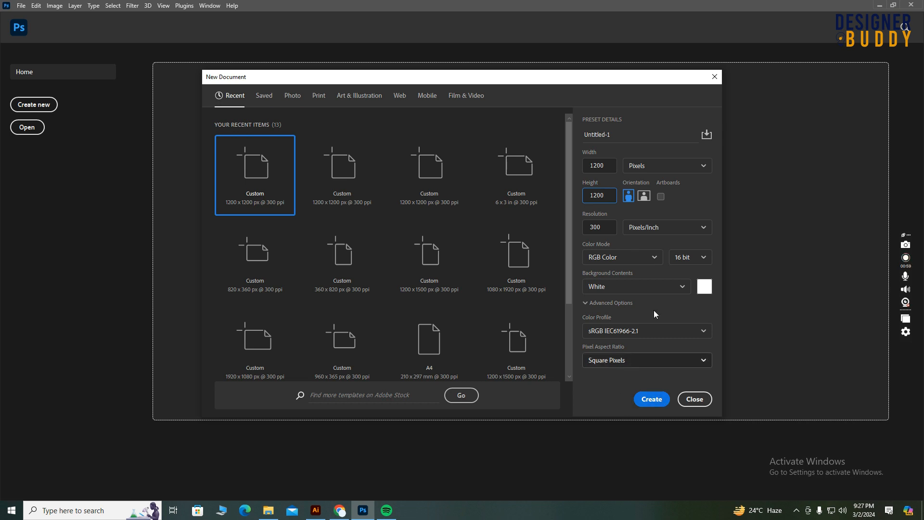
double_click(606, 196)
drag(609, 166, 553, 165)
drag(608, 224, 558, 226)
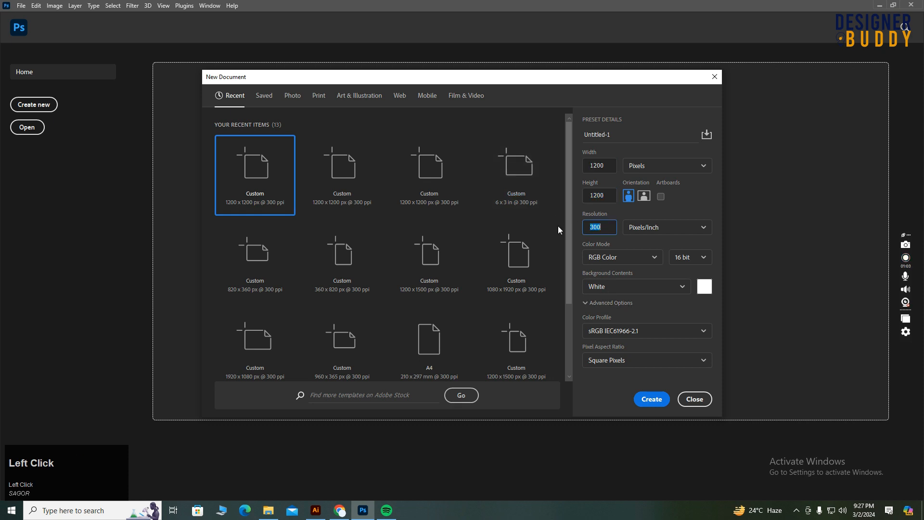
click(653, 403)
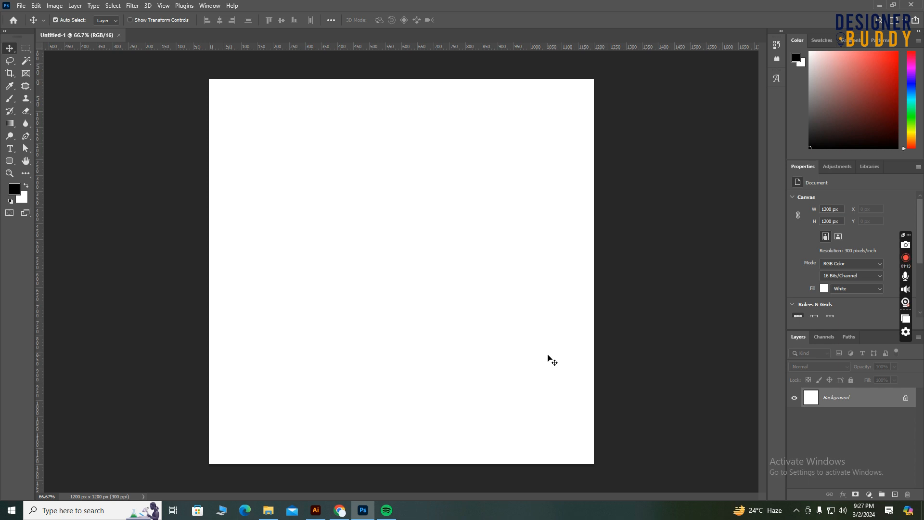
- Open SM910322.jpg from the Post design folder and remove the imagesbazaar watermark with a Content-Aware fill
click(268, 511)
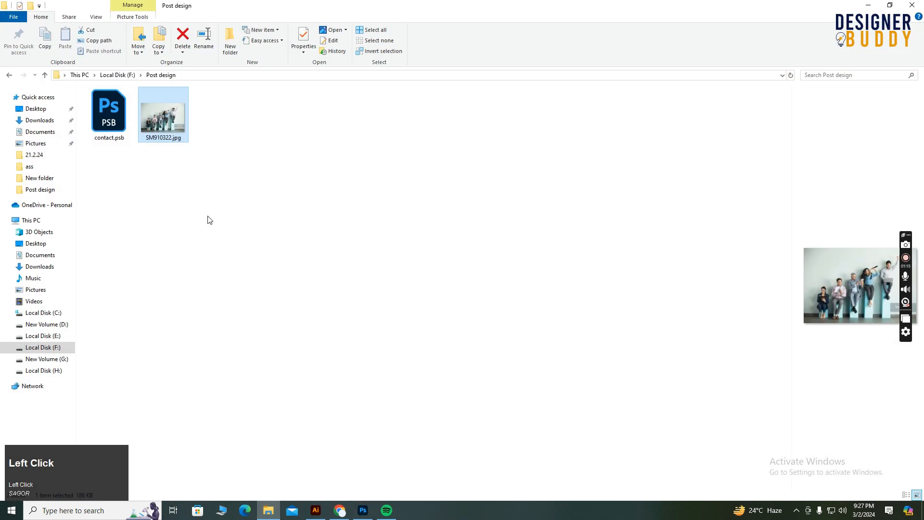
drag(167, 125, 327, 43)
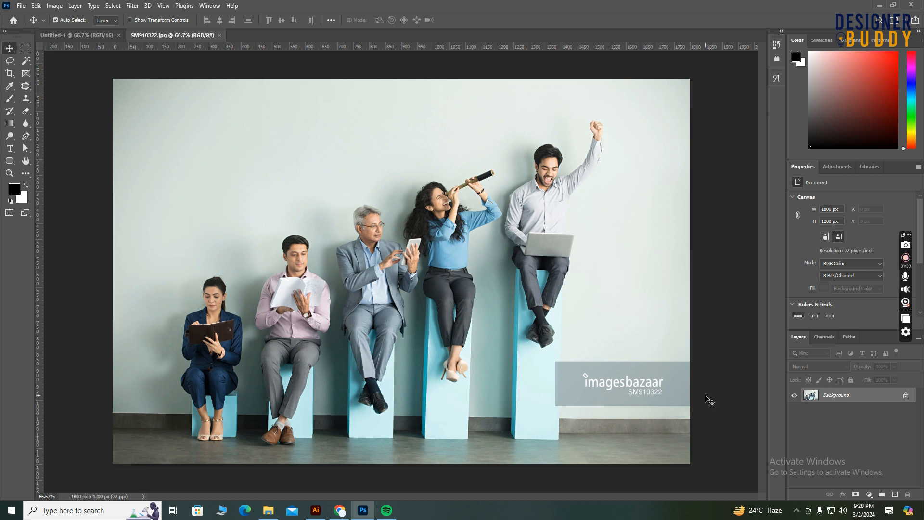
click(25, 47)
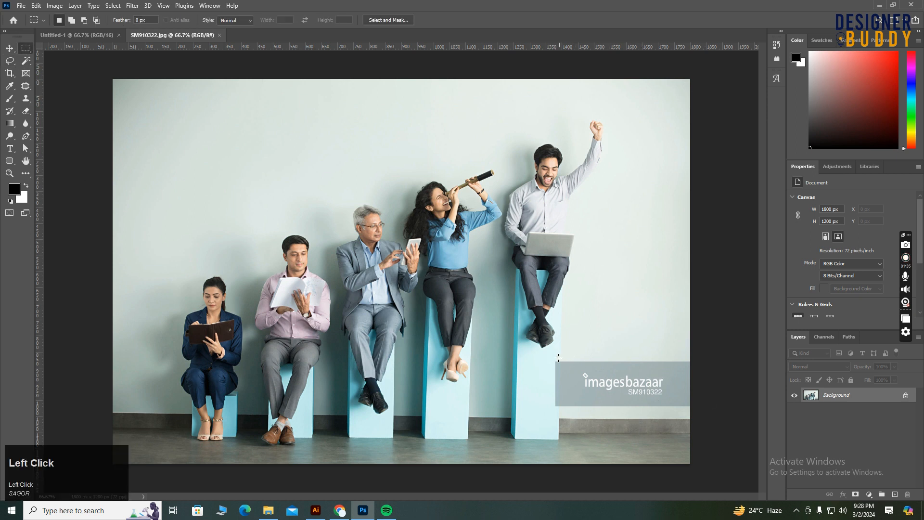
drag(553, 359, 692, 410)
right_click(635, 395)
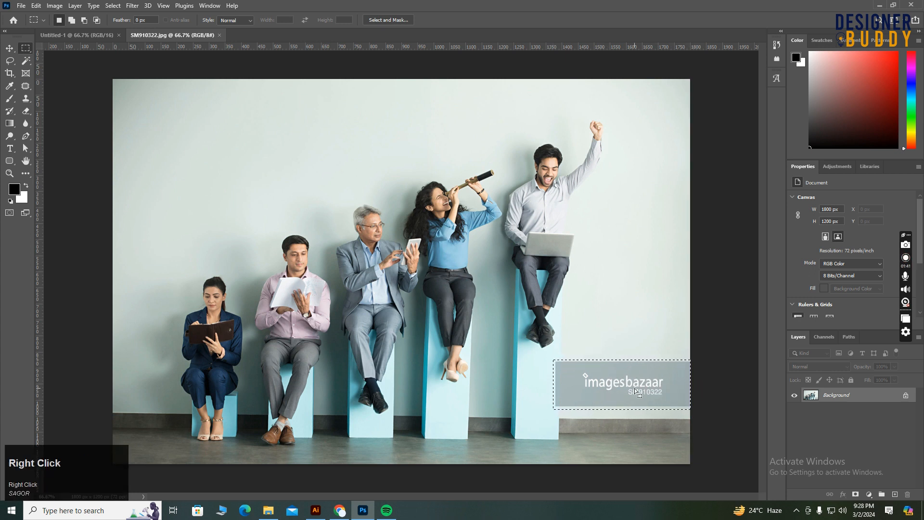
click(654, 326)
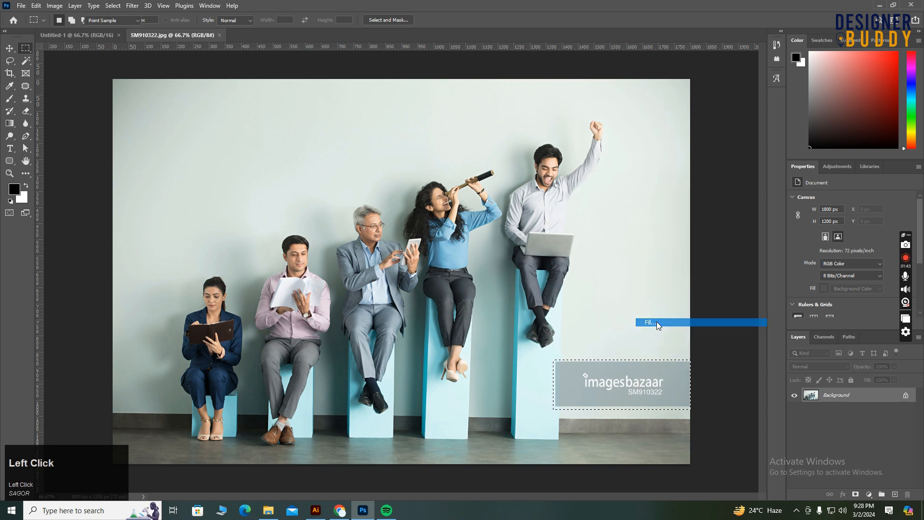
click(520, 138)
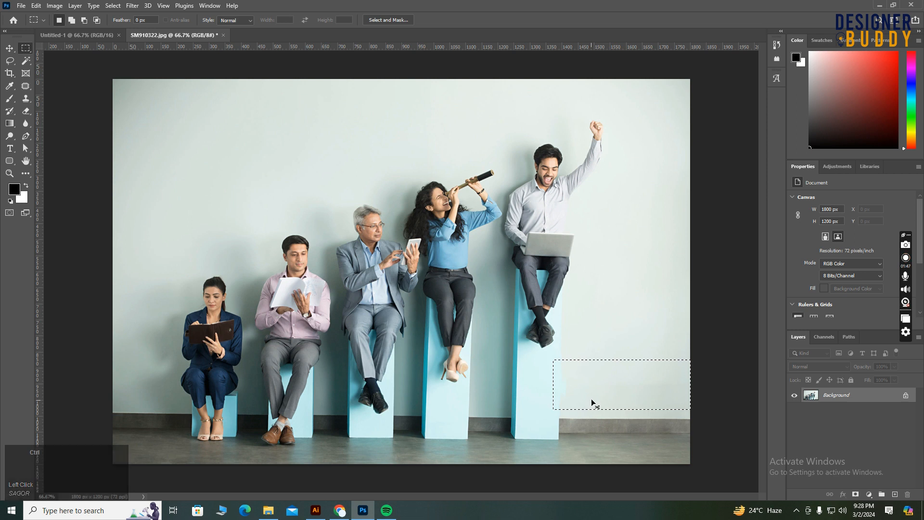
key(ctrl+d)
- Clean up the leftover watermark edge beside the tallest blue block with a Content-Aware fill, and deselect
drag(582, 369, 562, 409)
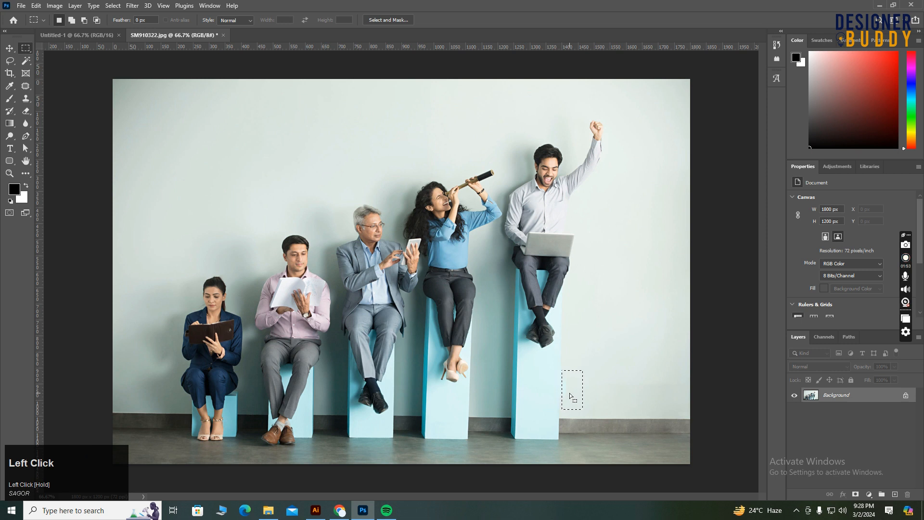
right_click(572, 392)
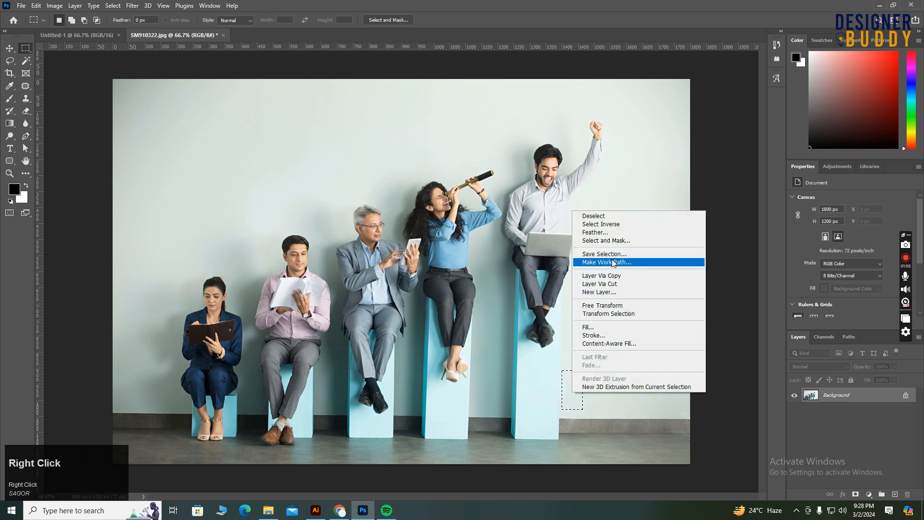
click(588, 327)
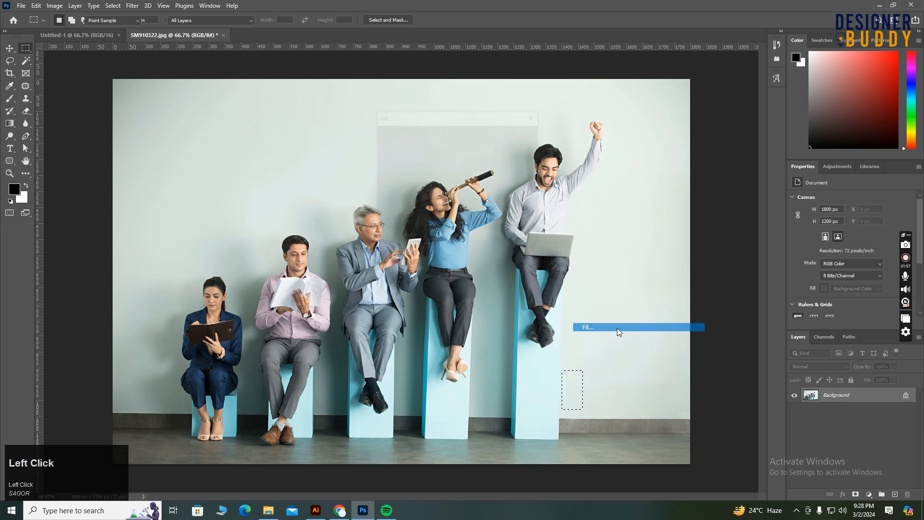
click(522, 135)
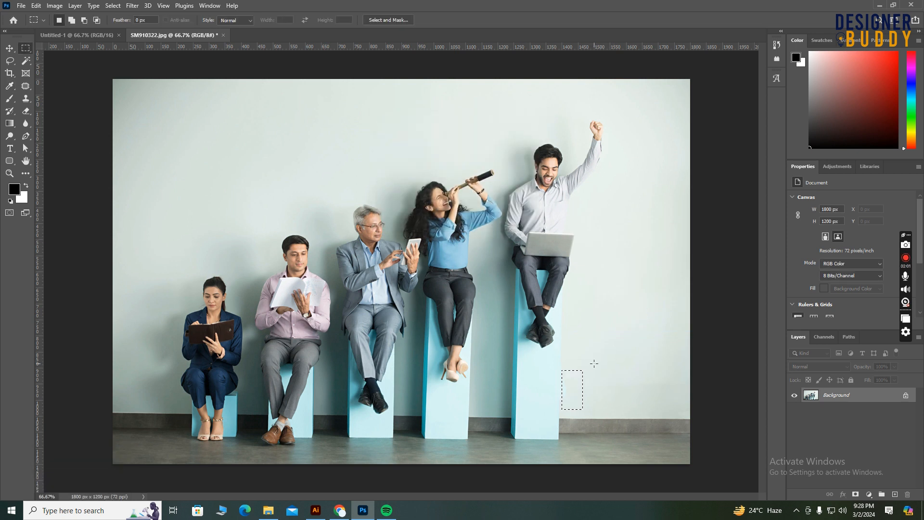
key(ctrl+d)
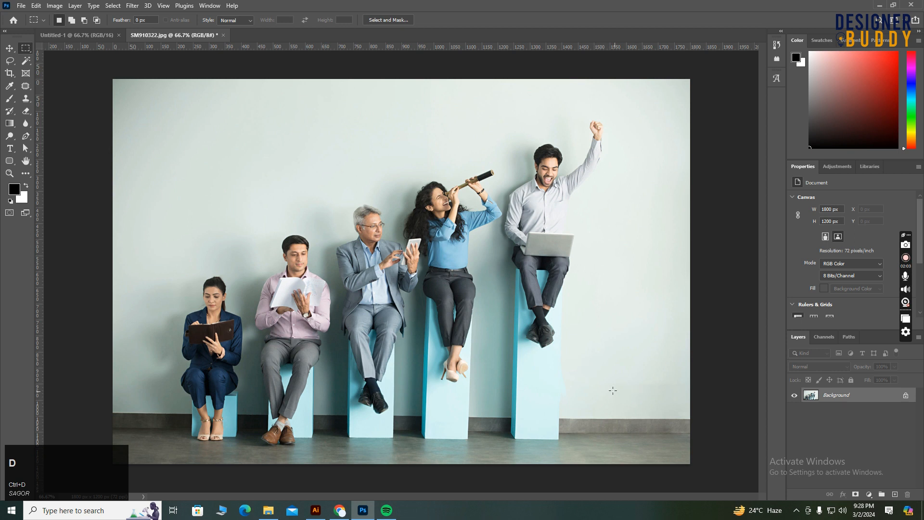
- Retouch a smaller patch of wall right next to the tallest blue block with another Content-Aware fill, and deselect
drag(572, 377, 561, 401)
right_click(567, 391)
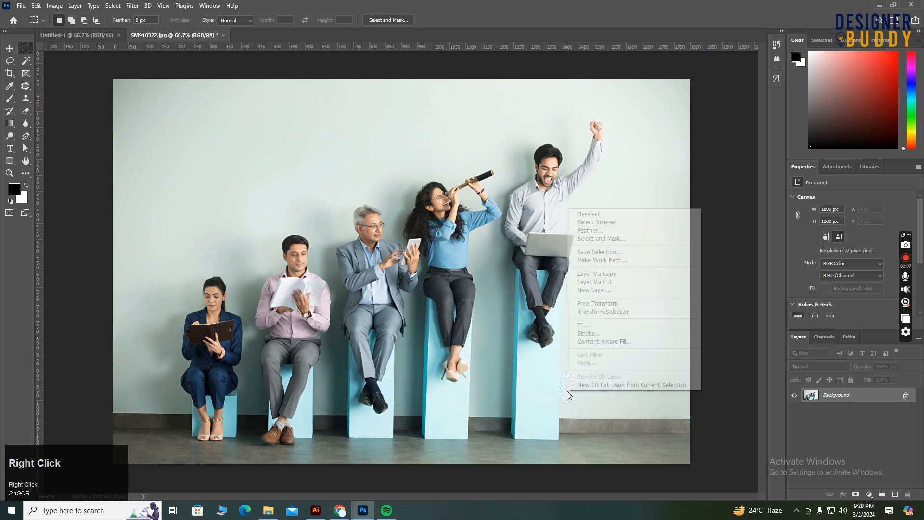
click(595, 326)
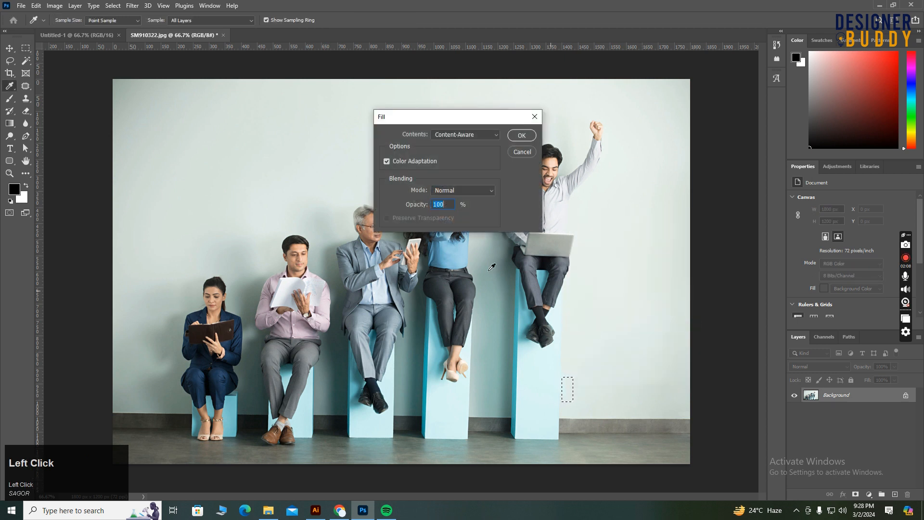
click(524, 137)
click(582, 365)
scroll(584, 373, down, 1)
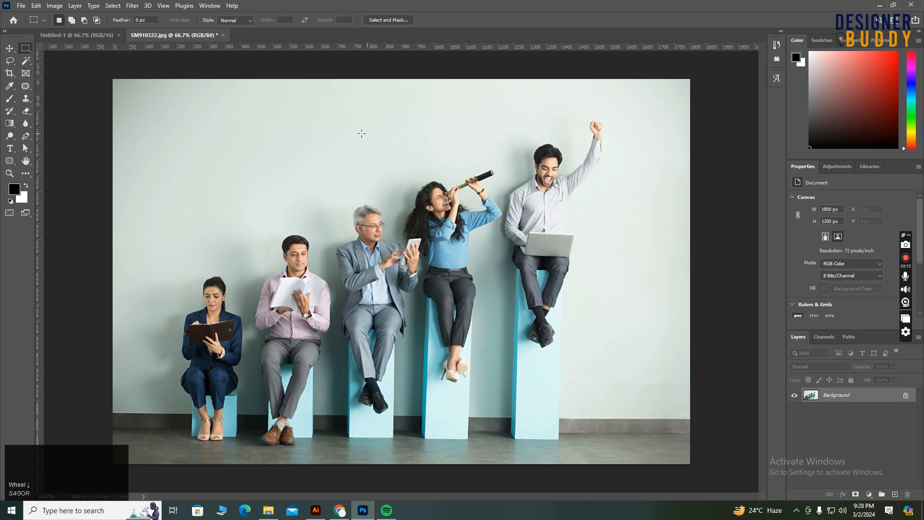
- Unlock the photo's background layer and move the photo into the Untitled-1 document, accepting the different bit depth
click(9, 48)
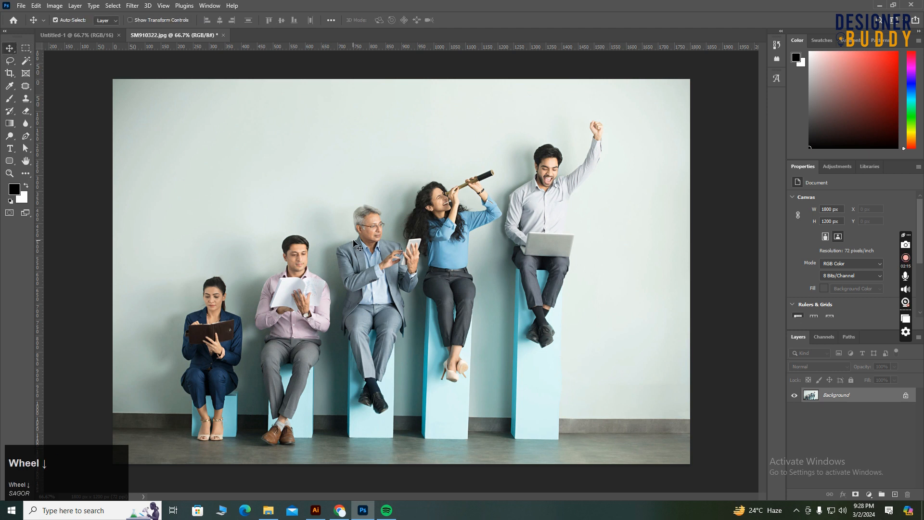
scroll(430, 250, down, 2)
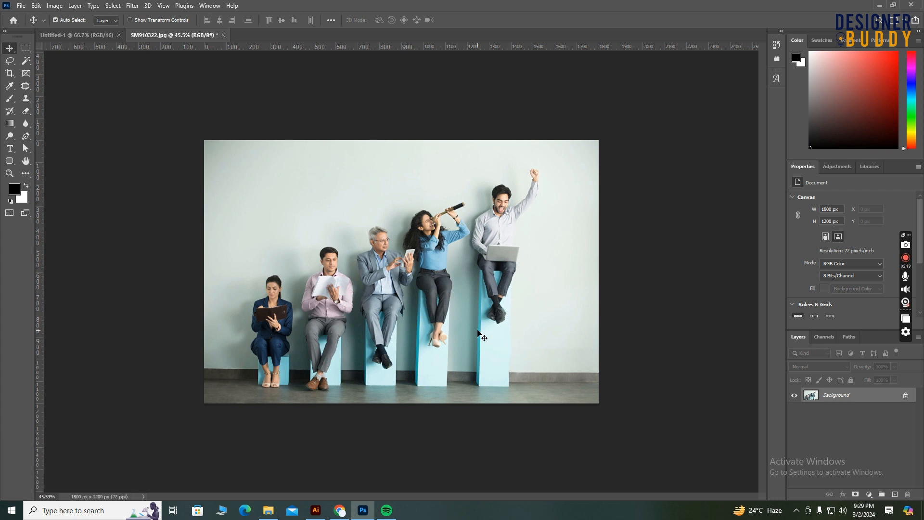
click(906, 398)
drag(491, 342, 433, 293)
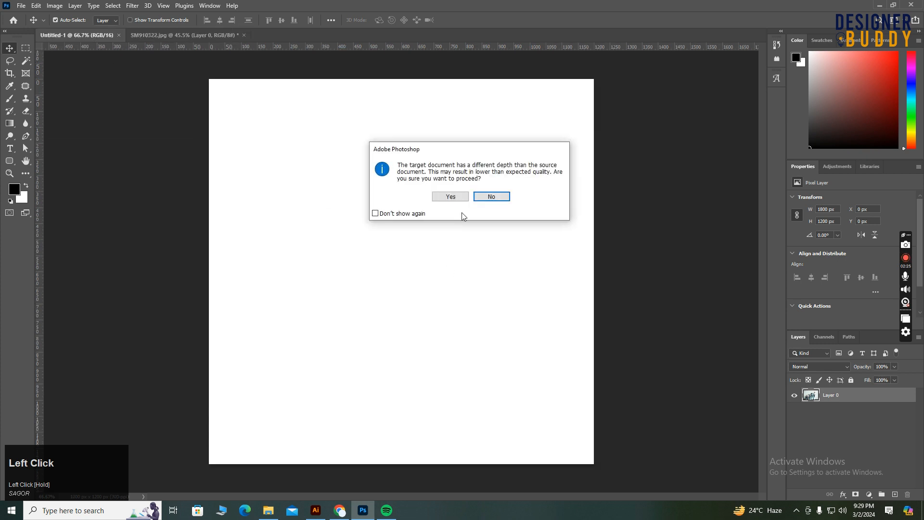
click(450, 196)
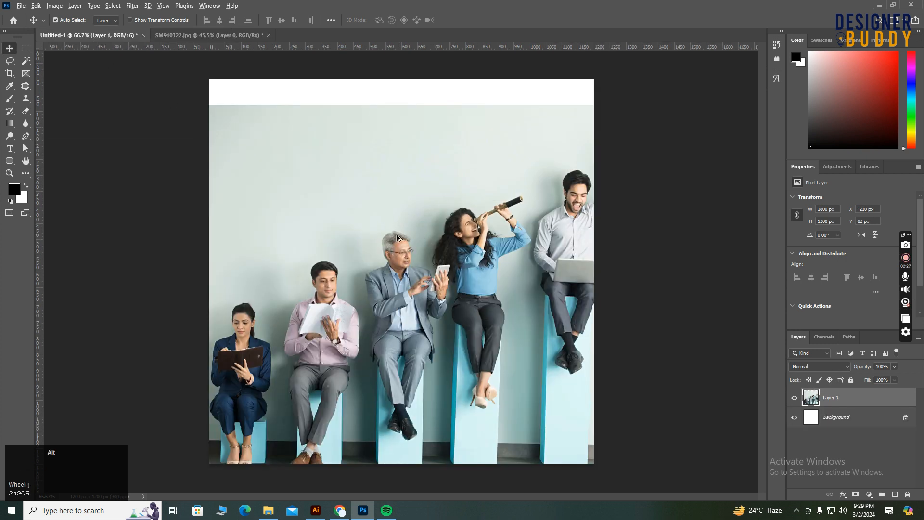
- Scale the photo layer to about 67% so it spans the canvas width and sits on the bottom edge
scroll(413, 241, down, 5)
mouse_move(439, 306)
mouse_down()
mouse_move(459, 285)
mouse_move(423, 303)
mouse_move(432, 299)
mouse_up()
key(ctrl+t)
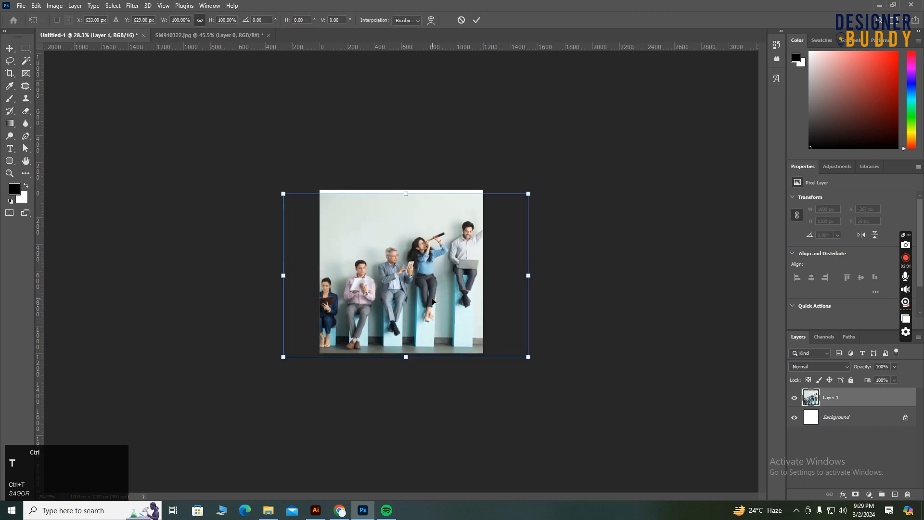
drag(529, 192, 485, 221)
drag(474, 225, 481, 243)
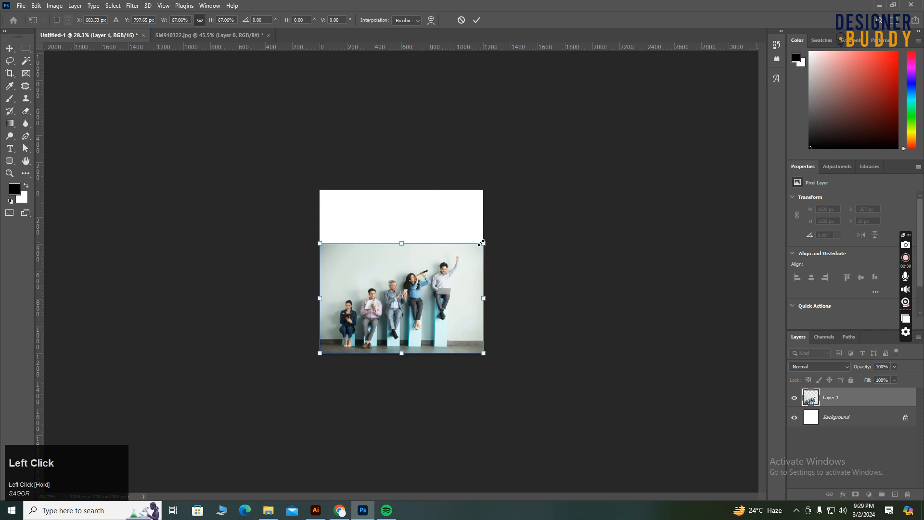
key(Return)
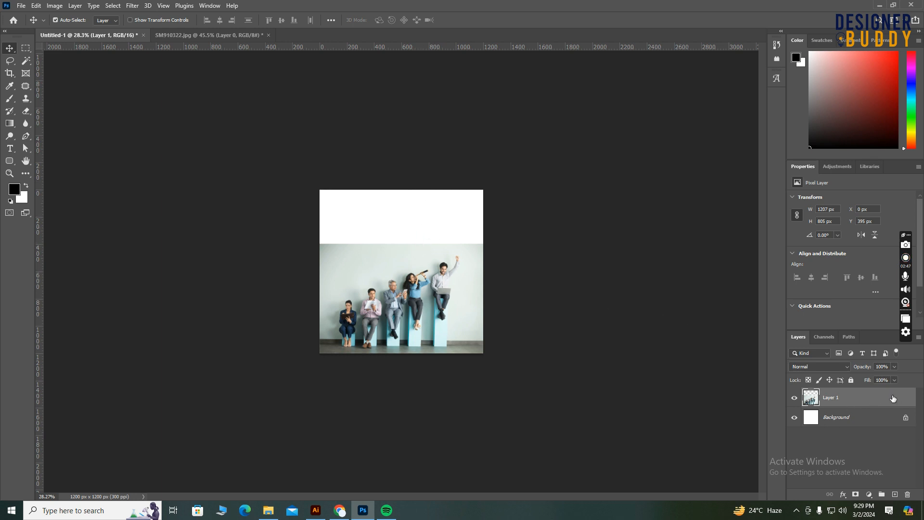
- Extend the wall over the blank area above the photo with a Content-Aware fill, and deselect
click(25, 47)
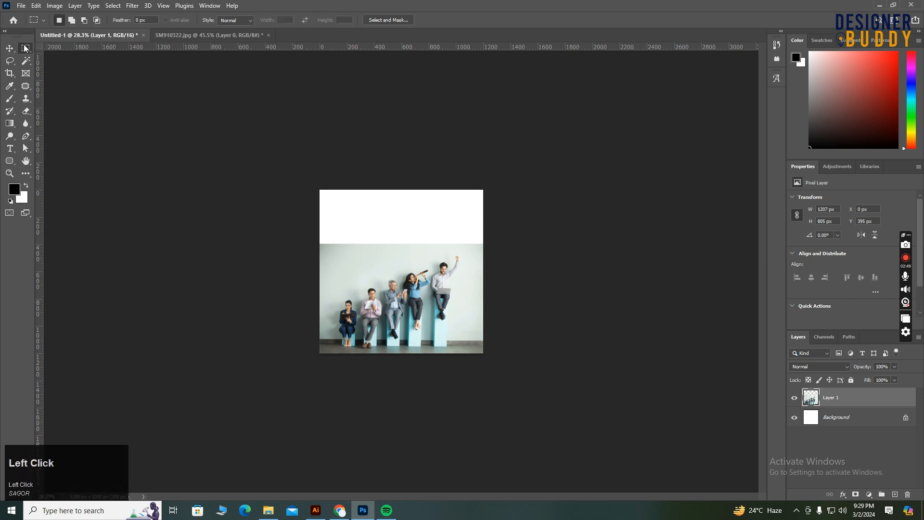
drag(297, 172, 498, 254)
right_click(448, 218)
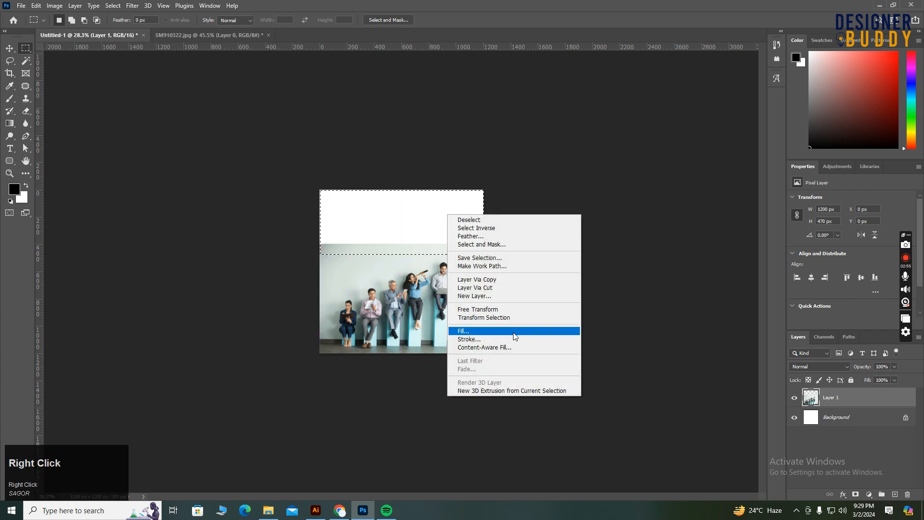
click(514, 332)
click(520, 136)
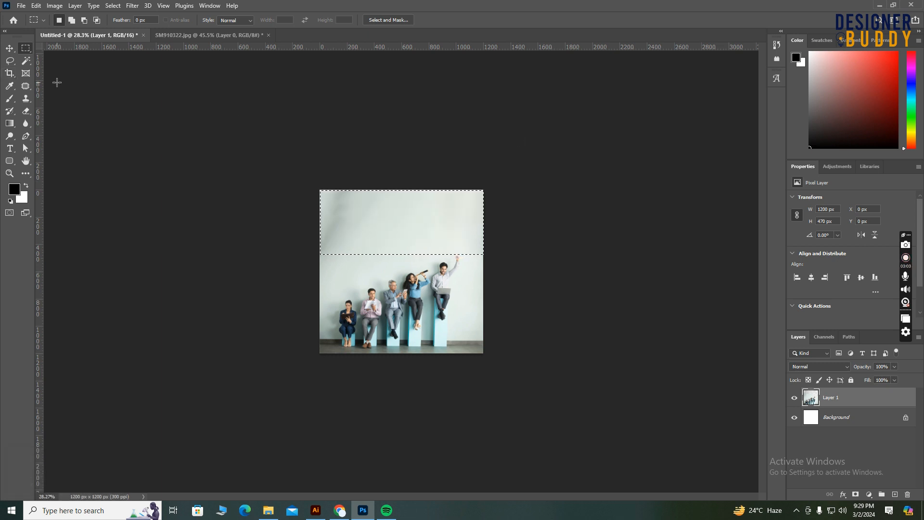
key(ctrl+d)
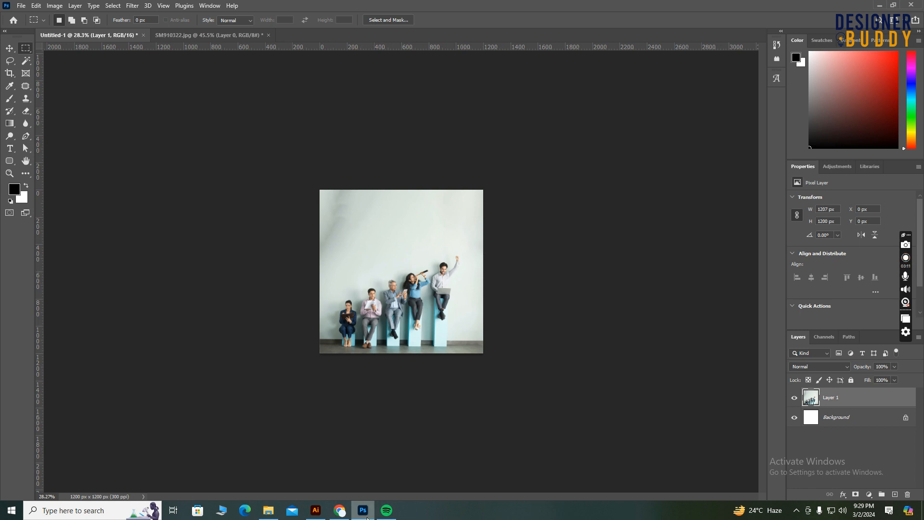
- Switch to Illustrator and review the Bengali text artwork in the three open Vector Smart Object documents
click(316, 514)
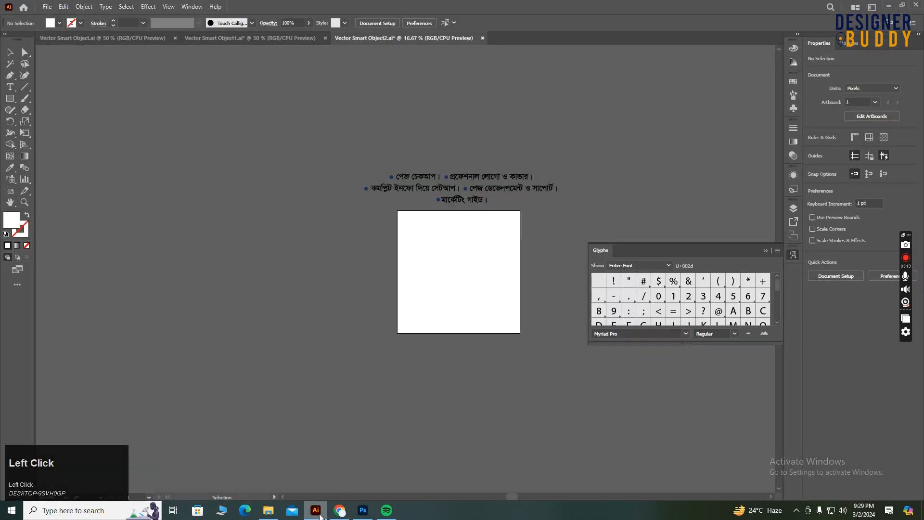
click(102, 40)
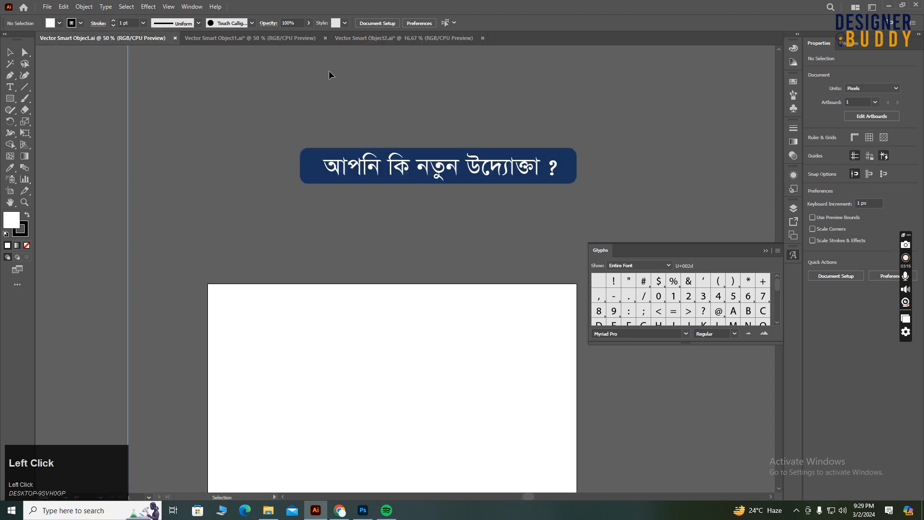
click(234, 38)
click(381, 39)
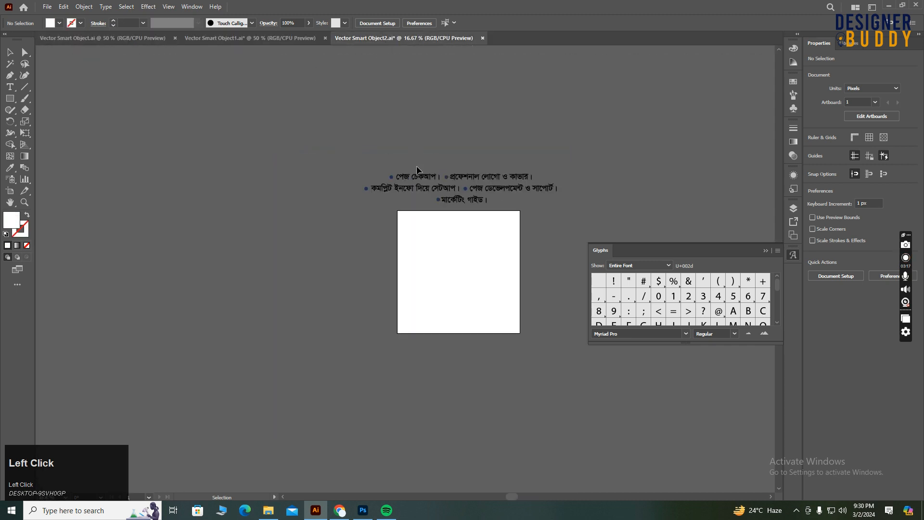
alt+scroll(363, 283, down, 3)
click(143, 42)
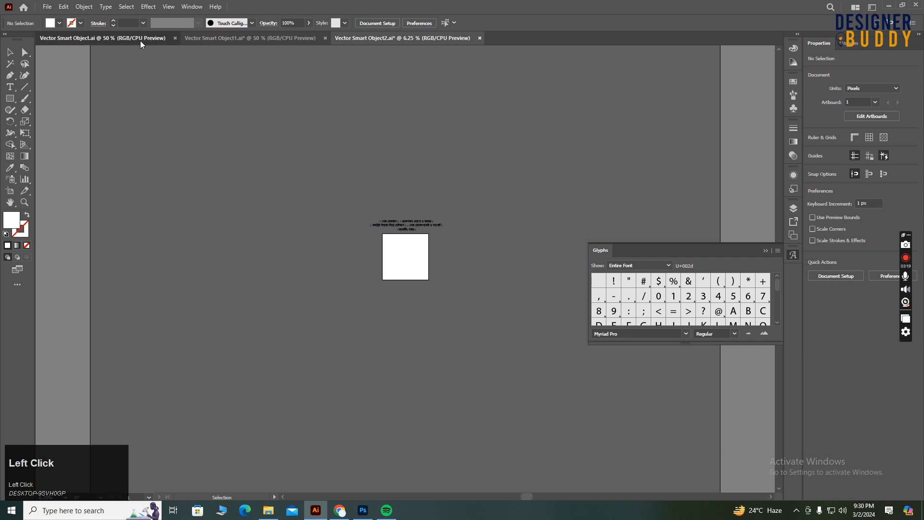
- Bring the navy banner text from Vector Smart Object.ai into the Photoshop post, scaled to about 614 px wide and centred near the canvas's upper edge
alt+scroll(293, 202, down, 3)
click(205, 43)
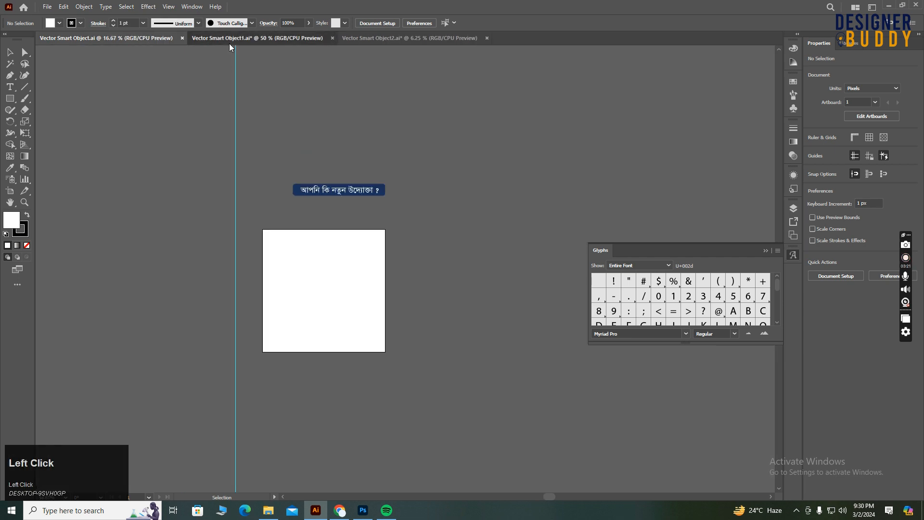
click(386, 44)
alt+scroll(409, 255, up, 2)
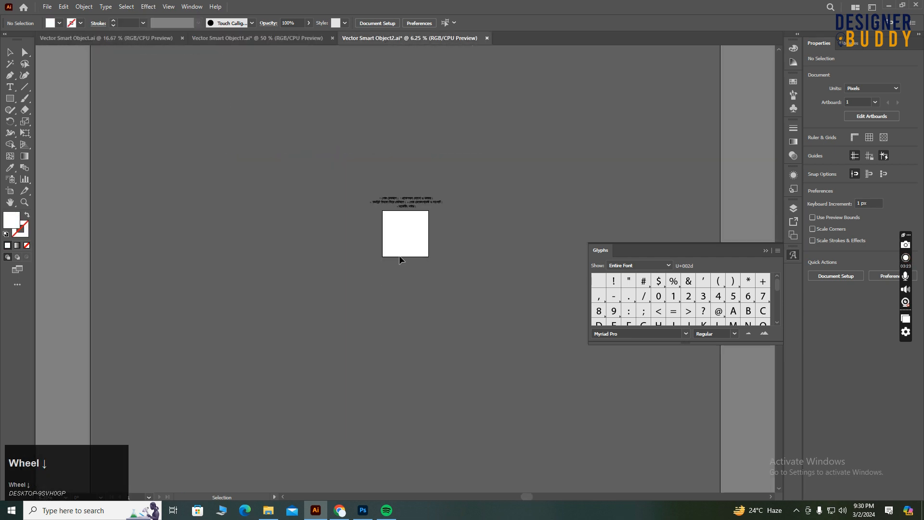
alt+scroll(424, 255, up, 2)
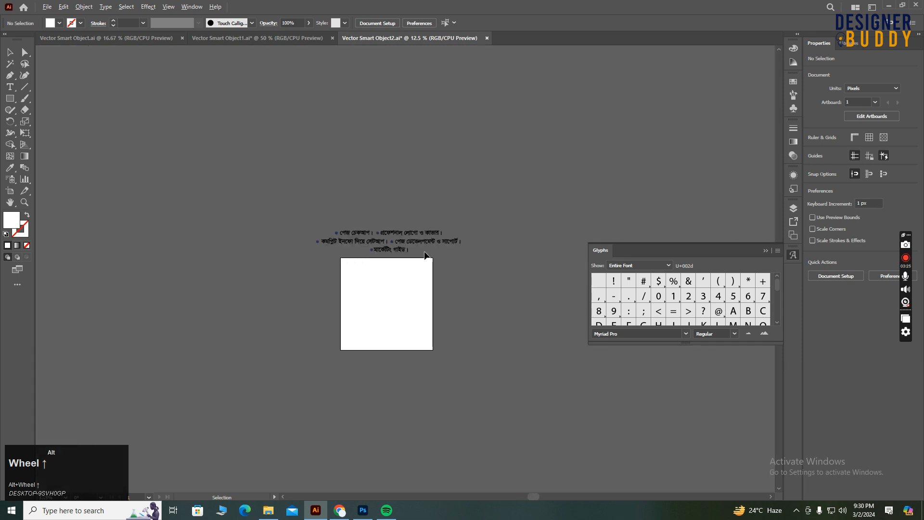
click(56, 37)
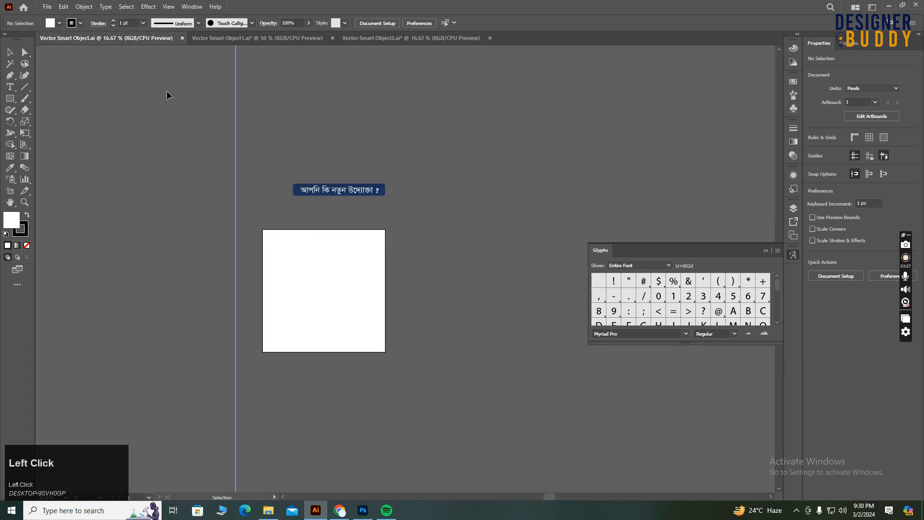
drag(273, 173, 424, 212)
drag(361, 193, 350, 215)
drag(357, 216, 414, 238)
scroll(483, 260, up, 2)
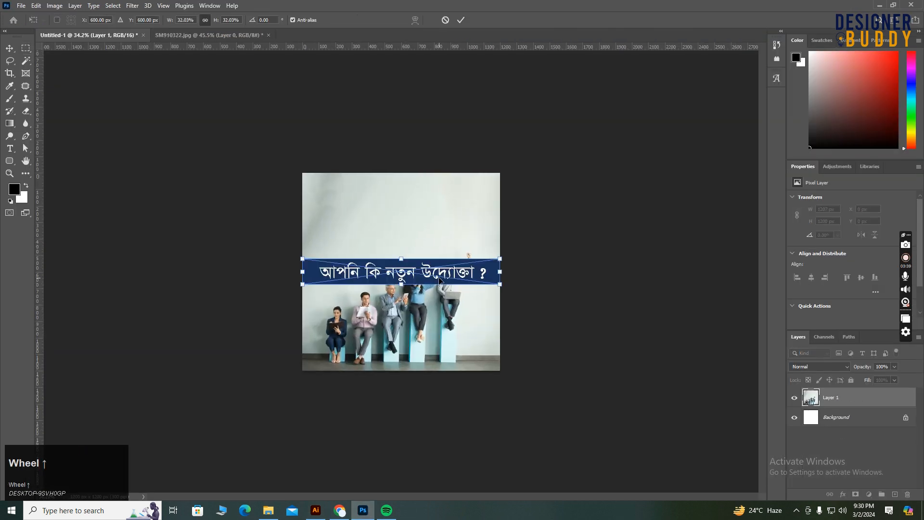
drag(501, 258, 439, 211)
double_click(438, 208)
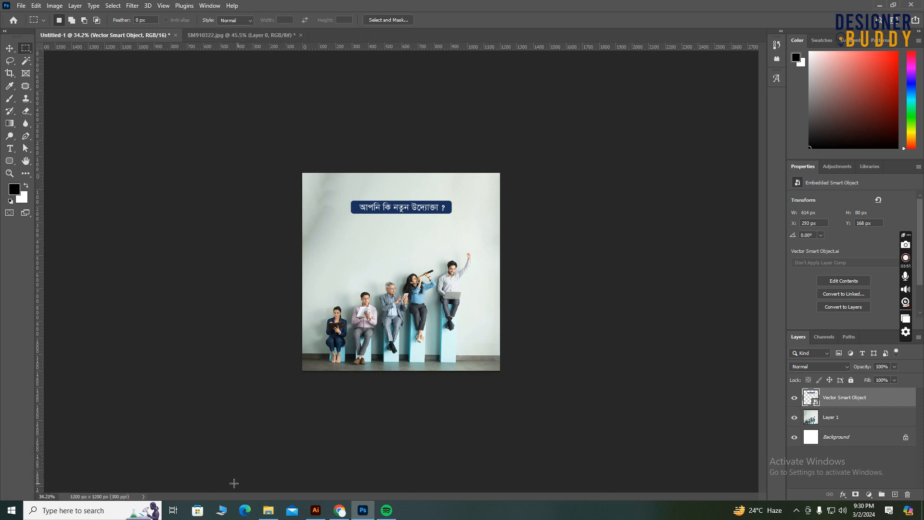
- Bring the two-line question from Vector Smart Object1.ai into the Photoshop post, scaled to about 489 px wide and centred beneath the banner
click(316, 510)
click(363, 41)
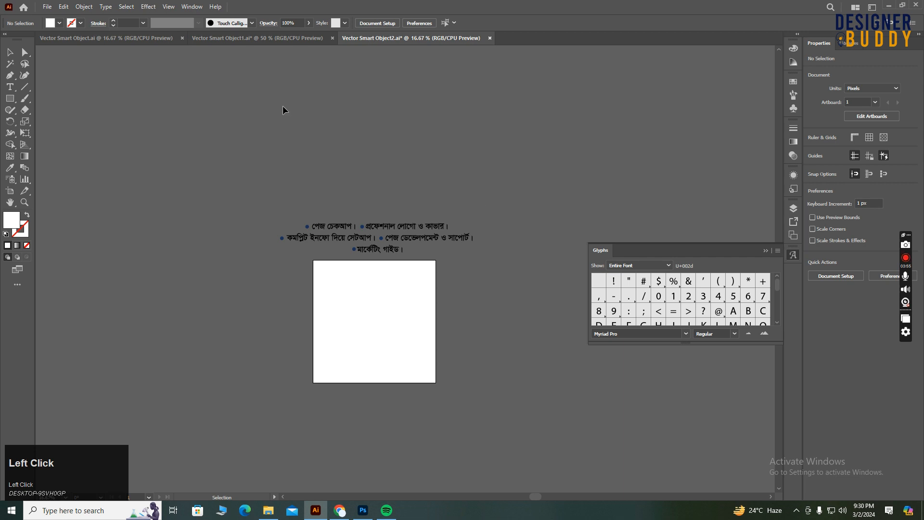
click(251, 39)
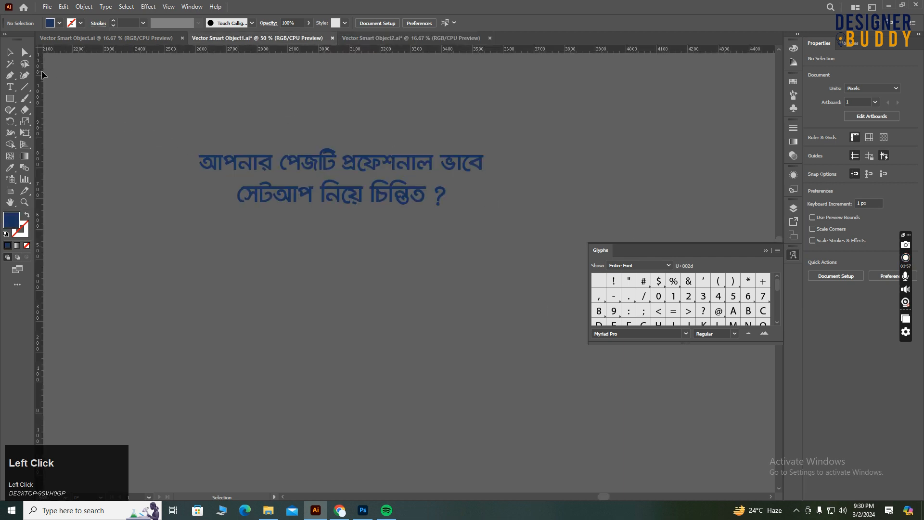
click(9, 52)
drag(169, 120, 413, 232)
drag(512, 222, 512, 222)
drag(371, 197, 420, 245)
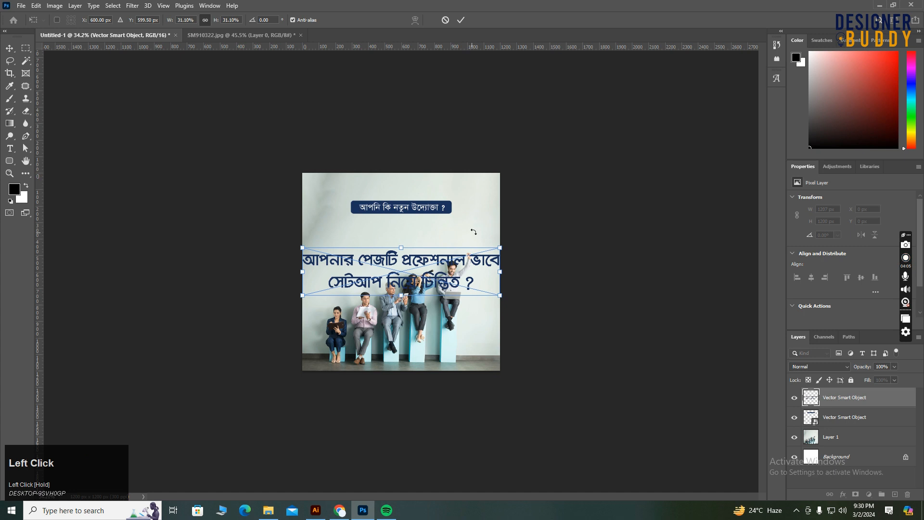
drag(501, 247, 424, 239)
key(Return)
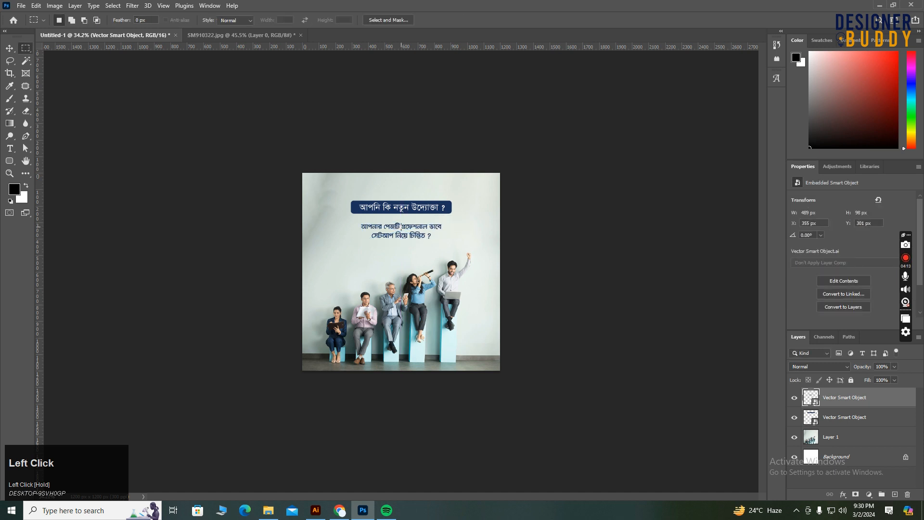
- Move the two-line question up closer to the banner, to about X 359 and Y 283 px, and deselect
scroll(448, 219, down, 3)
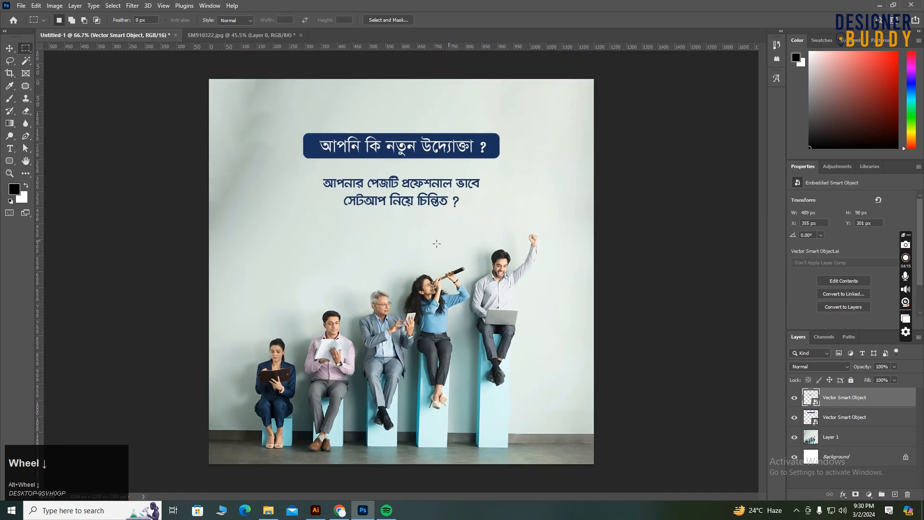
click(10, 48)
drag(460, 150, 457, 152)
drag(439, 186, 441, 178)
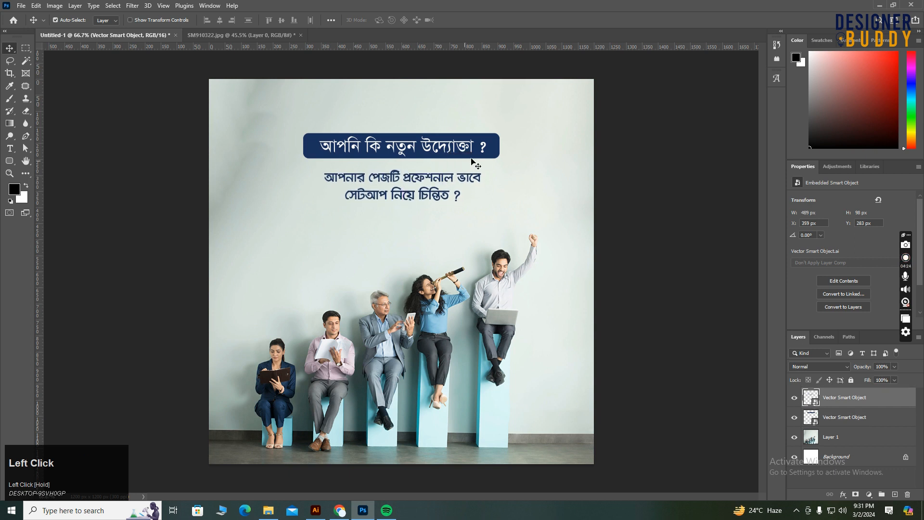
click(640, 137)
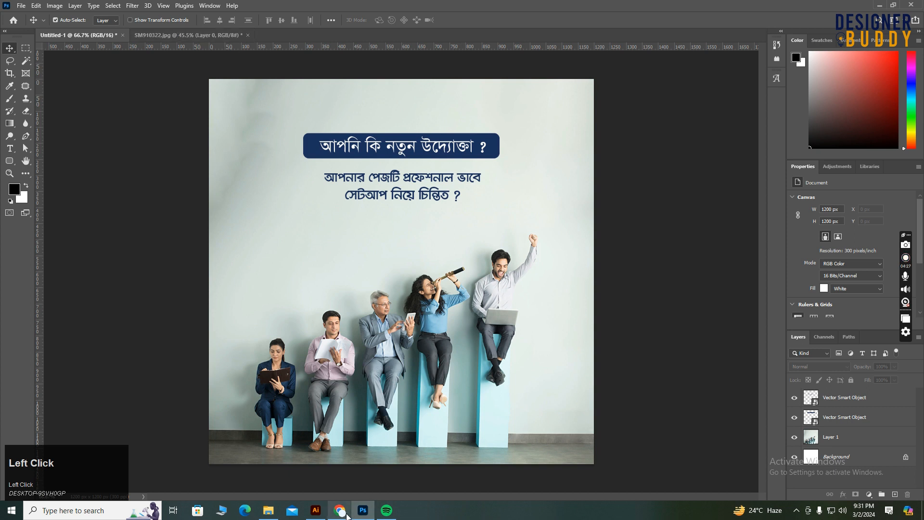
- Bring the bulleted service list from Vector Smart Object2.ai into the Photoshop post, scaled to about 542 px wide directly beneath the question
mouse_move(340, 514)
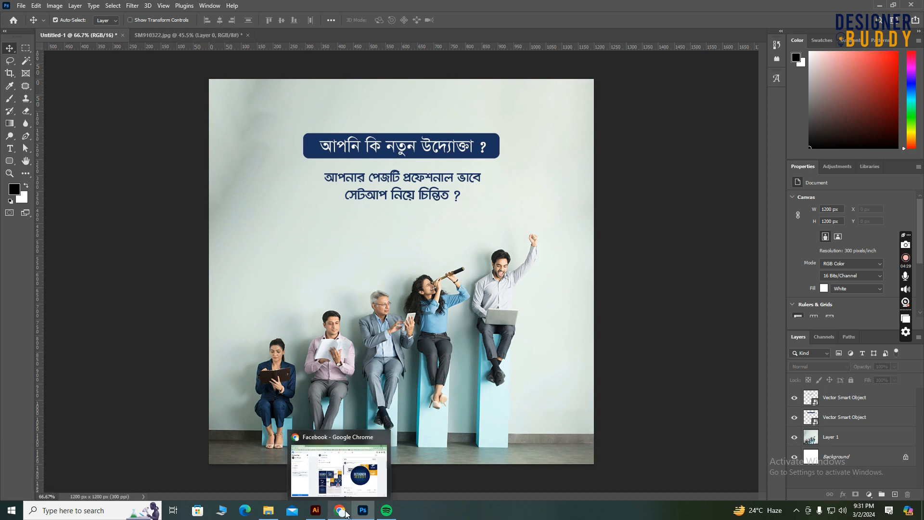
click(316, 511)
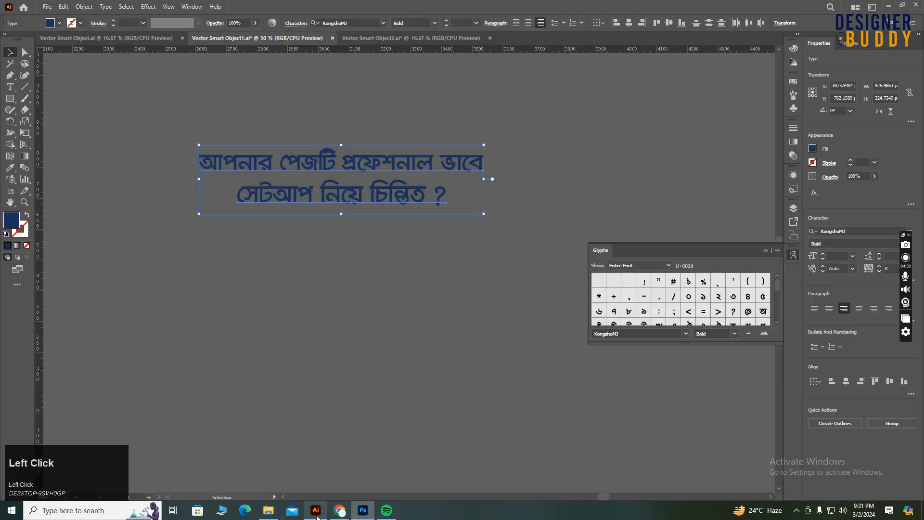
click(366, 39)
drag(191, 176, 526, 255)
mouse_move(413, 243)
mouse_down()
mouse_move(412, 251)
mouse_move(529, 189)
mouse_move(534, 131)
mouse_move(301, 346)
mouse_move(366, 450)
mouse_move(373, 514)
mouse_move(426, 240)
mouse_up()
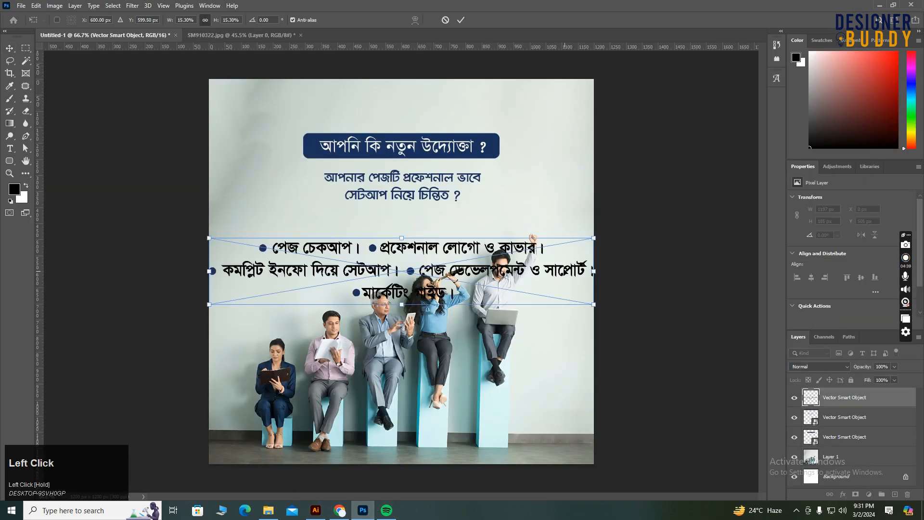
drag(594, 238, 457, 231)
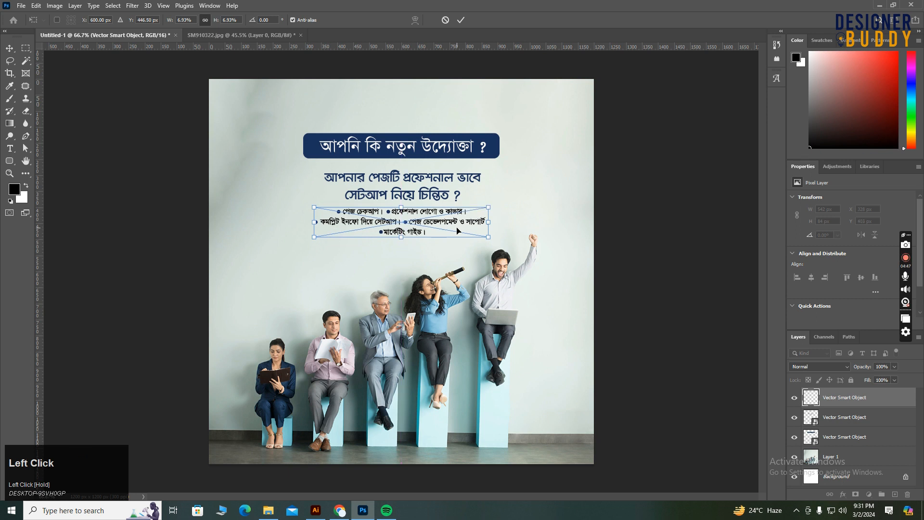
double_click(457, 231)
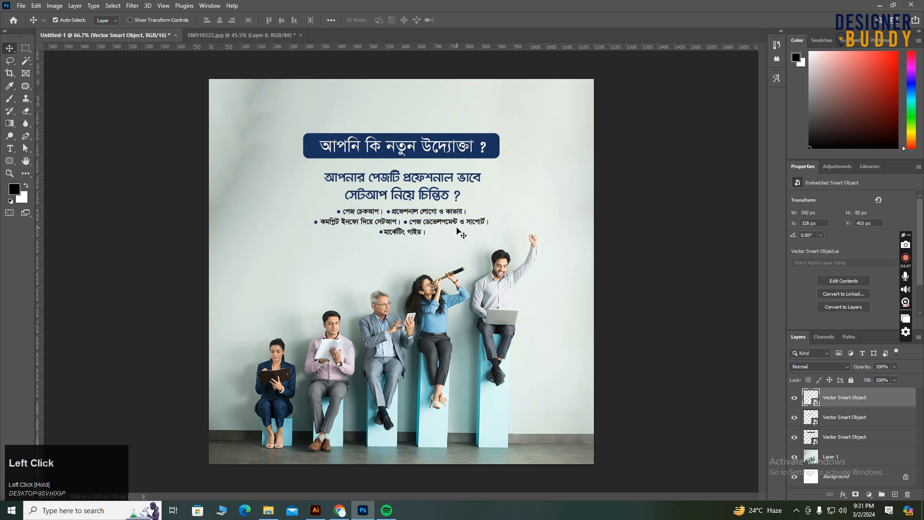
- Enlarge the two-line question to about 578 px wide so it fills the space between the banner and the bulleted list
click(435, 196)
key(ctrl+t)
drag(478, 167, 497, 165)
key(Return)
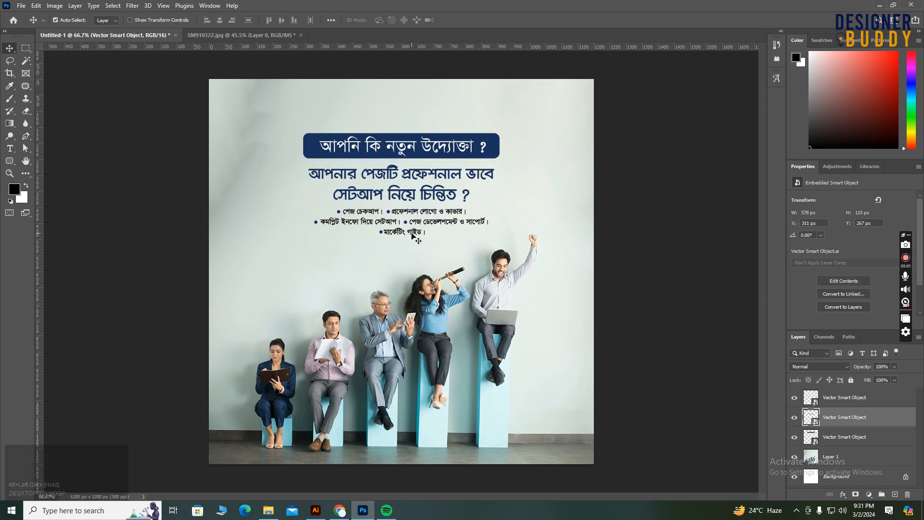
- Reposition the bulleted list slightly and nudge it down to Y 406 px for more space beneath the question
drag(414, 231, 414, 234)
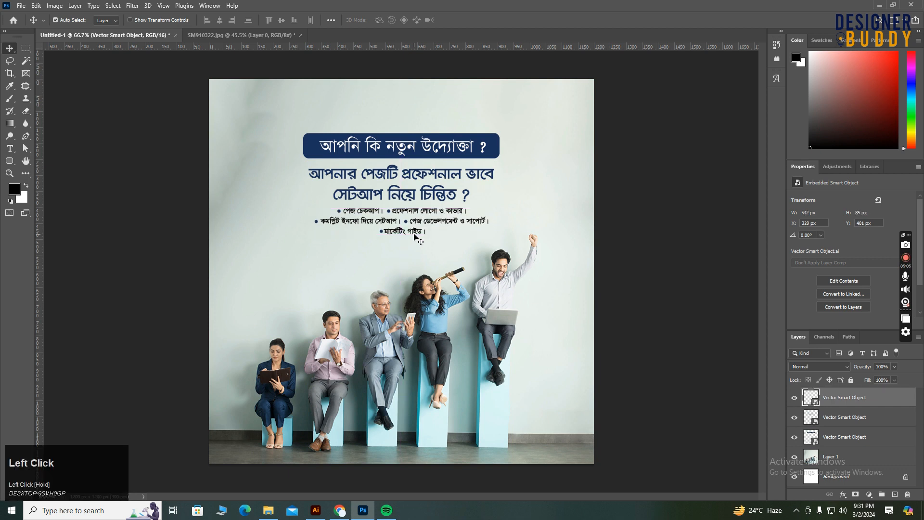
key(Down)
key(Down)
key(Down)
key(Down)
key(Down)
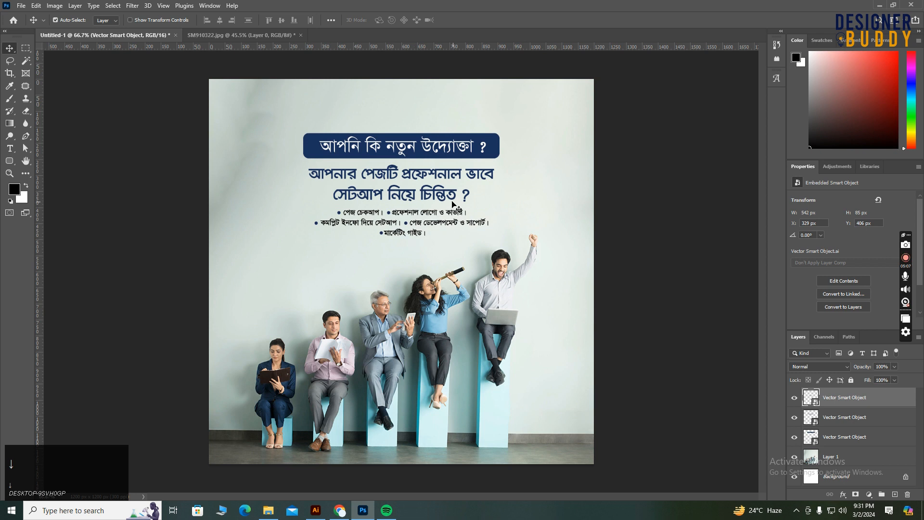
- Nudge the two-line question down about 5 px to balance the gap beneath the banner, and deselect
click(445, 194)
key(Down)
key(Down)
key(Down)
key(Down)
key(Down)
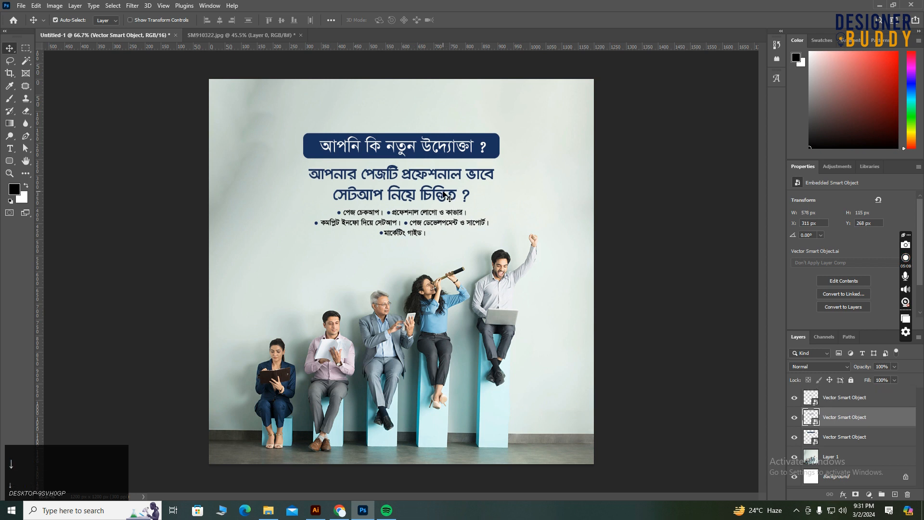
click(690, 263)
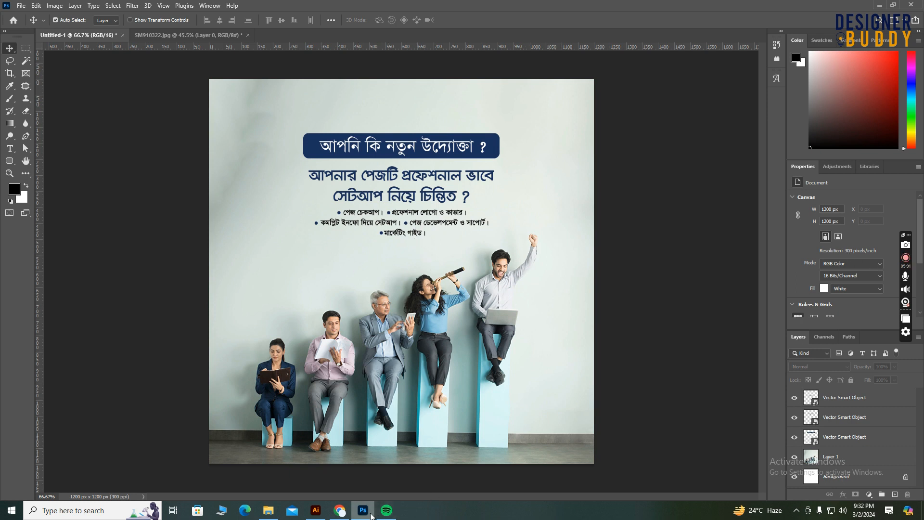
- Bring the Tech Dream IT logo from TDS IT.ai into the Photoshop post, scaled to about 197 px wide in the canvas's upper-right corner
mouse_move(342, 513)
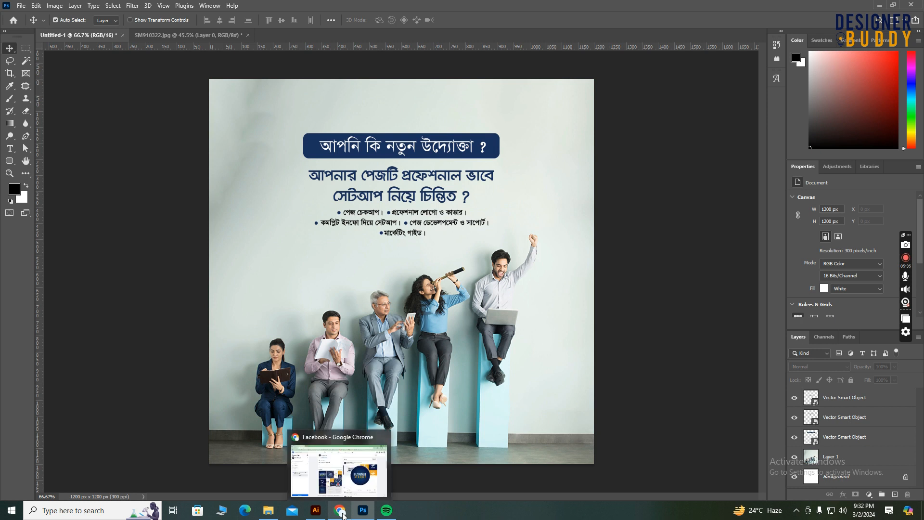
click(316, 511)
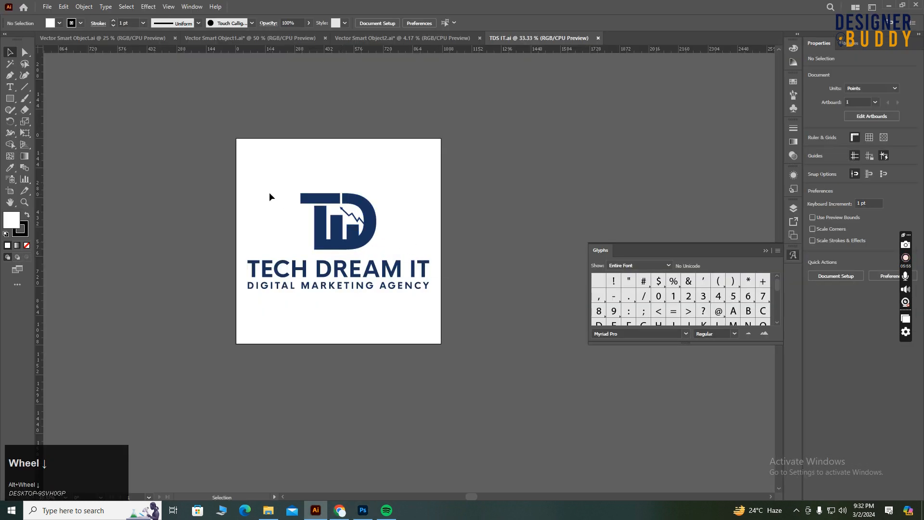
drag(219, 168, 447, 318)
drag(334, 246, 411, 345)
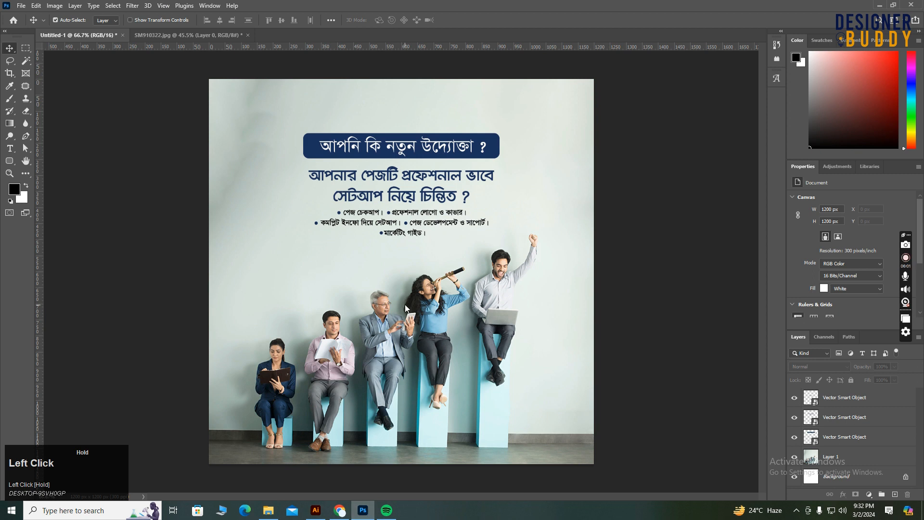
drag(406, 308, 406, 308)
drag(597, 161, 526, 120)
click(655, 148)
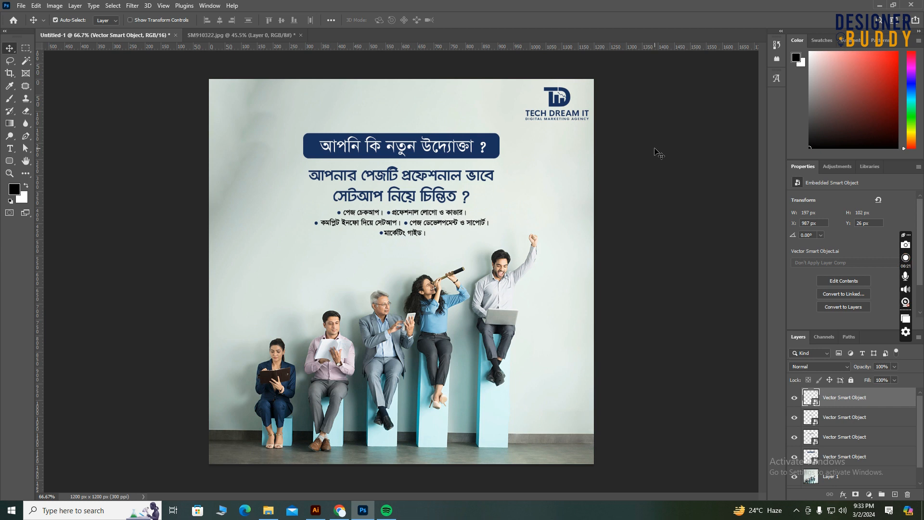
scroll(611, 188, down, 1)
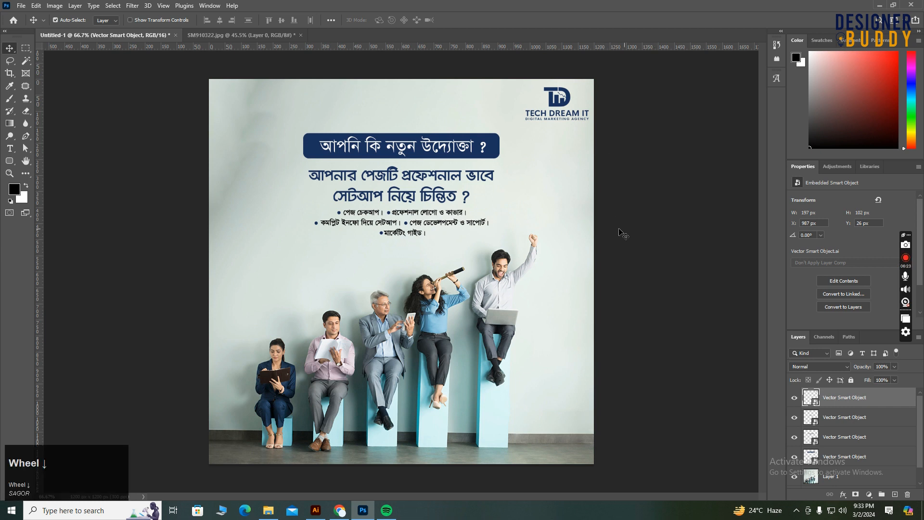